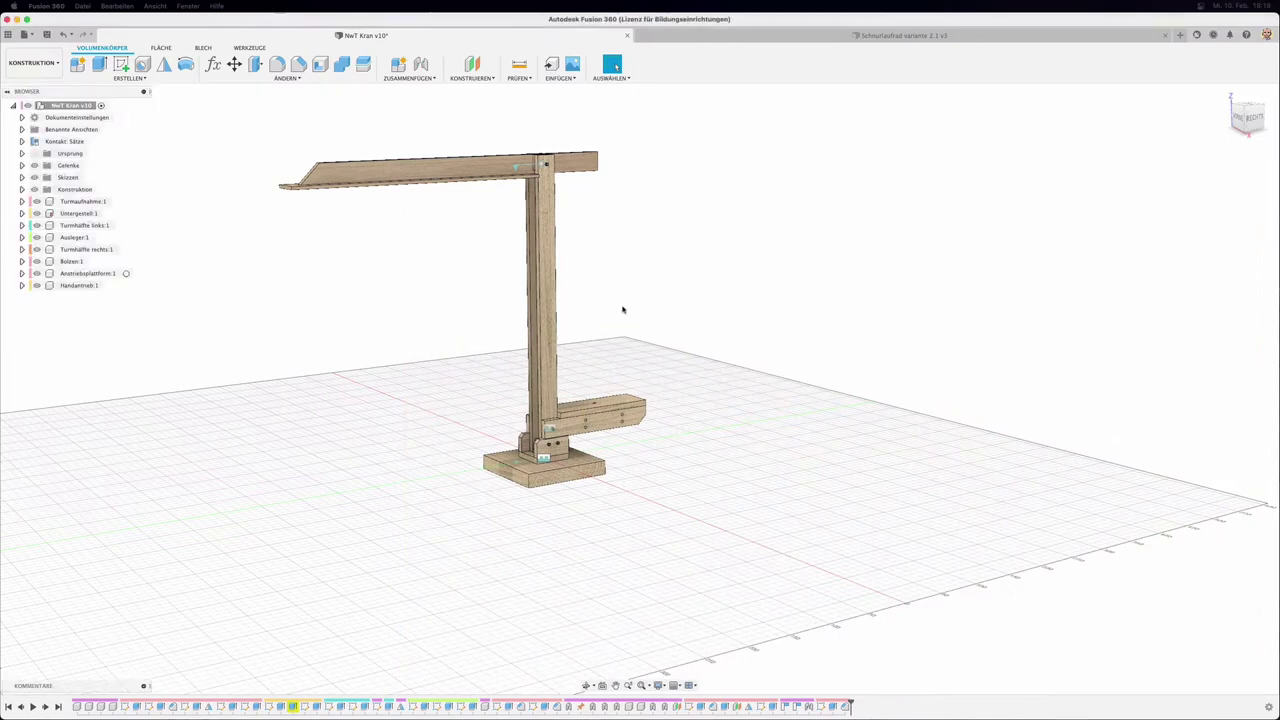
- Show the NwT 8 project's data panel beside the crane, listing the crane and pulley wheel files
mouse_move(671, 306)
shift+middle_down()
mouse_move(623, 383)
mouse_move(514, 403)
mouse_move(523, 409)
mouse_move(397, 314)
shift+middle_up()
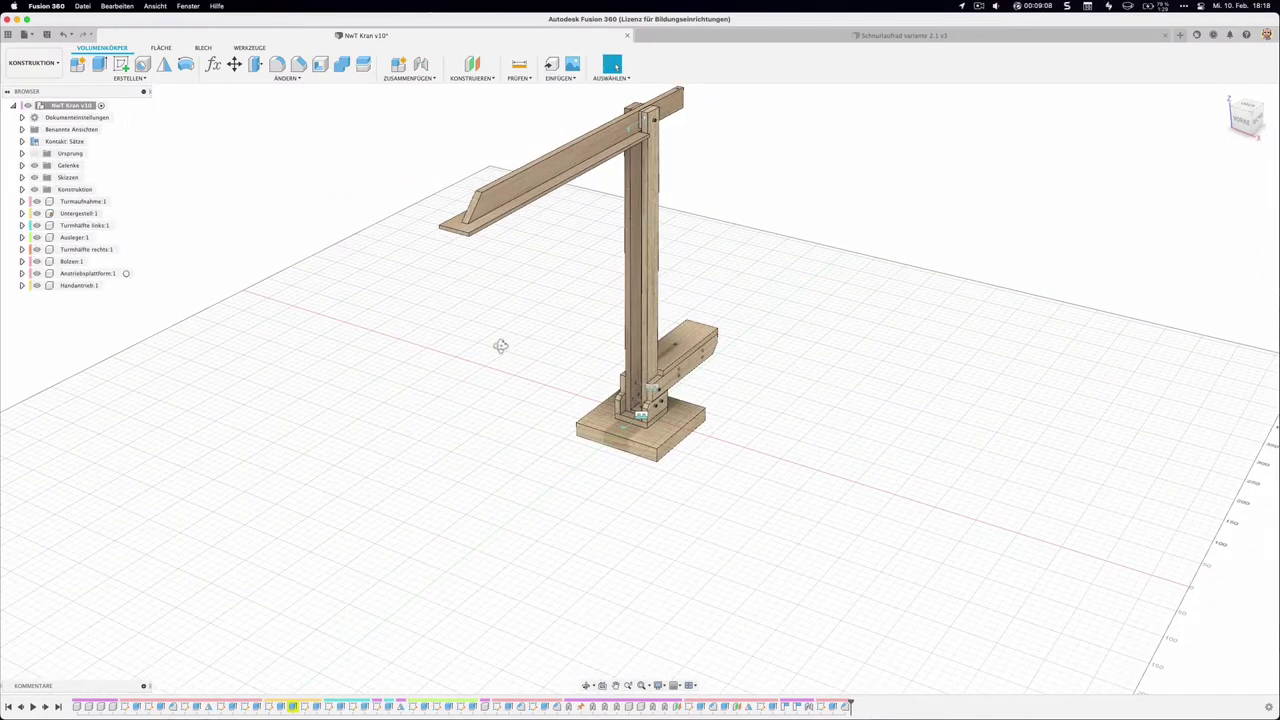
shift+middle_drag(500, 346, 470, 325)
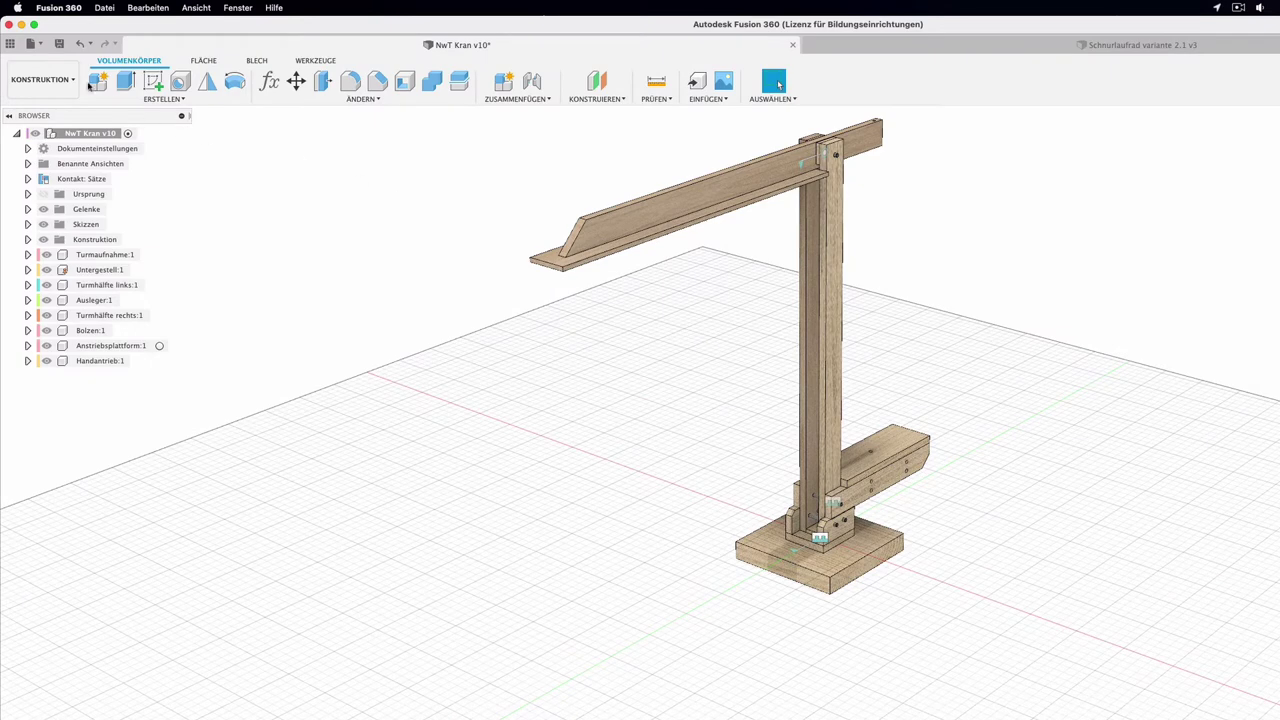
click(9, 43)
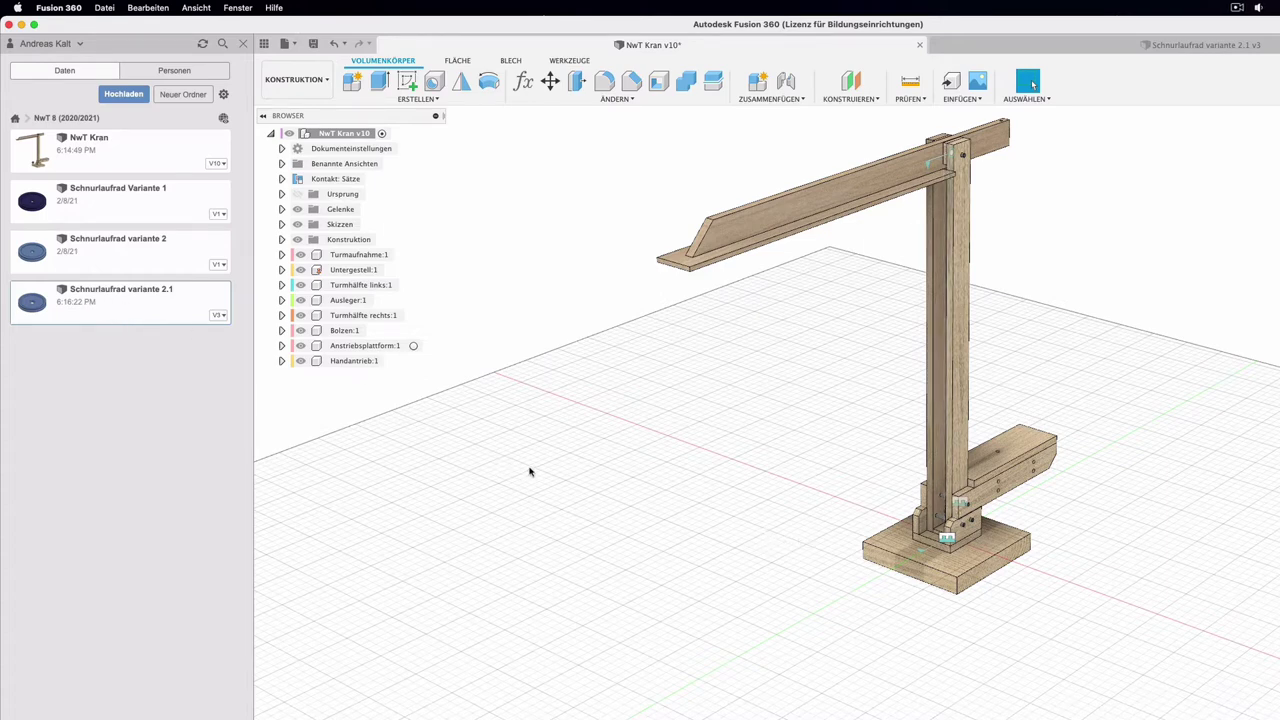
- Insert Schnurlaufrad variante 2.1 into the current crane design and zoom in on the base
right_click(142, 307)
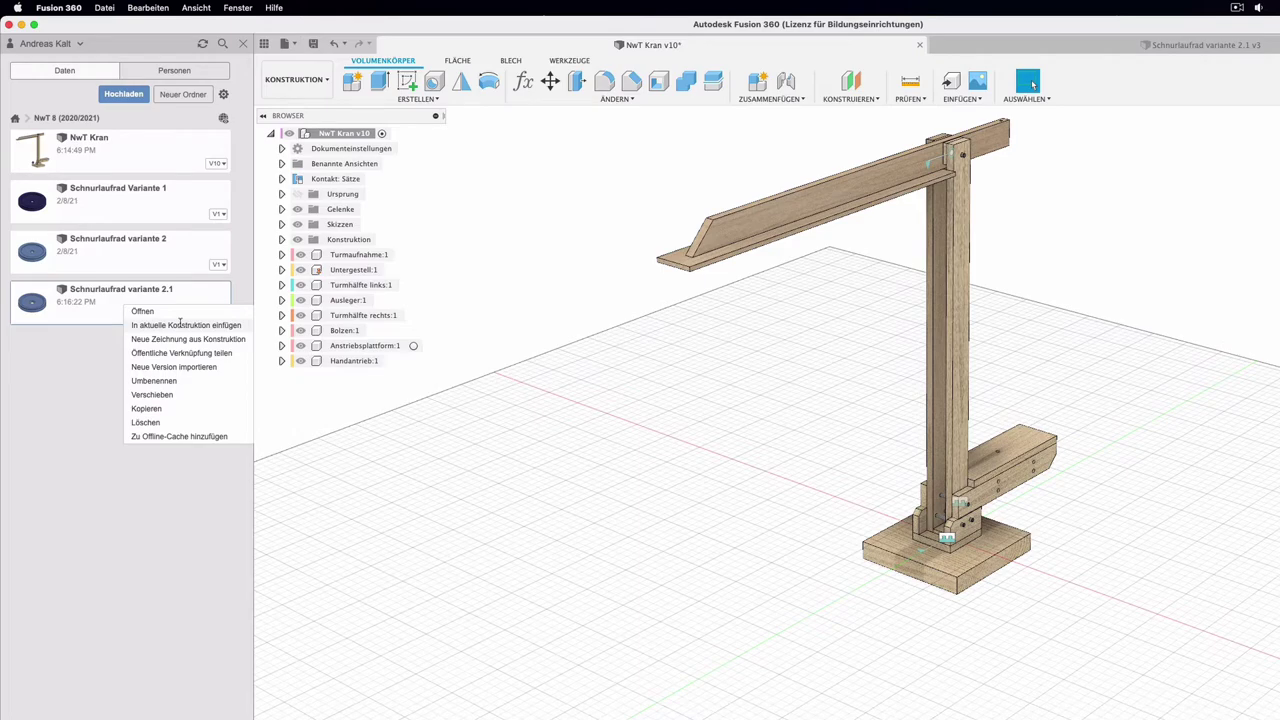
click(180, 325)
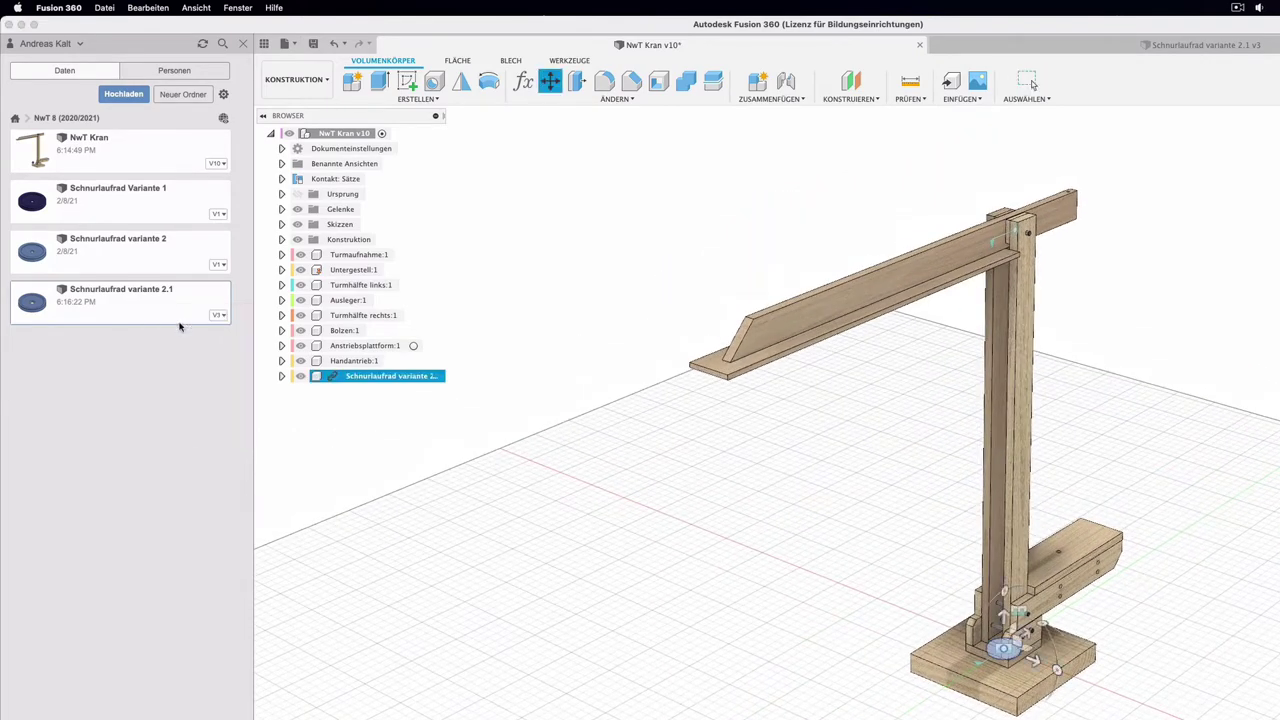
scroll(1027, 710, up, 2)
scroll(1027, 710, up, 3)
scroll(1027, 714, up, 3)
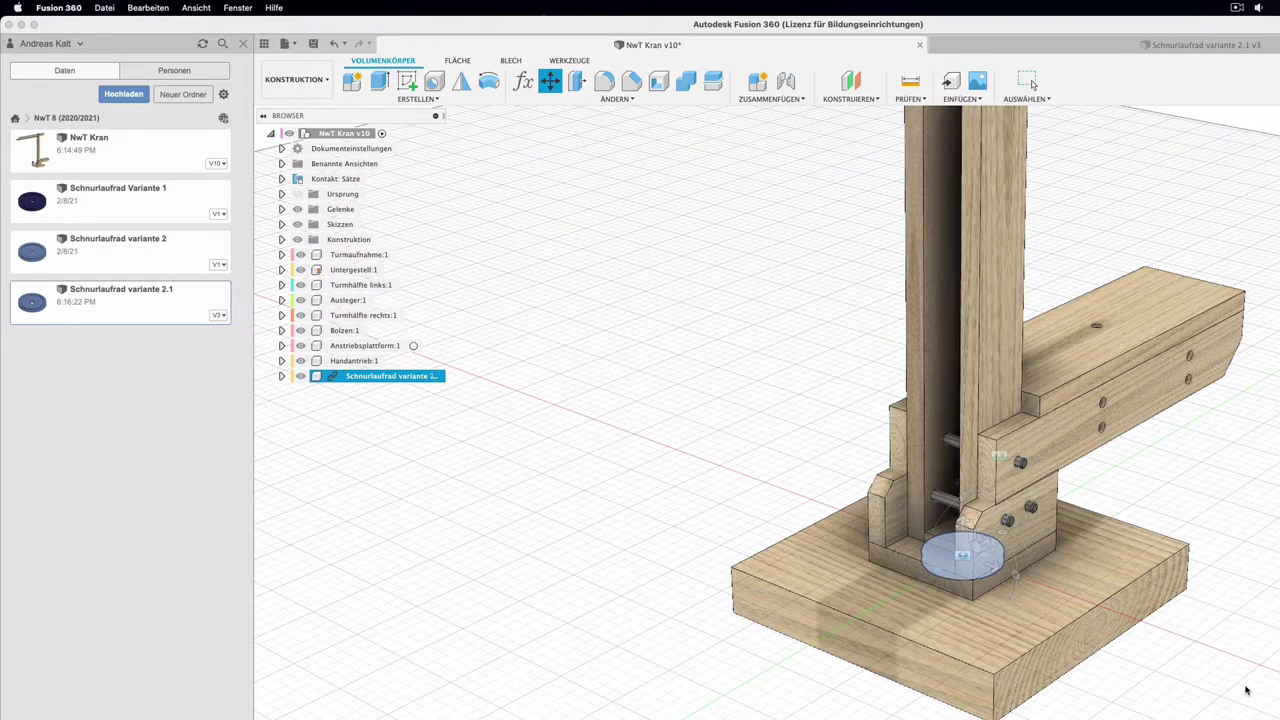
- Move the inserted wheel -120 mm along X away from the crane base
key(Escape)
shift+middle_drag(1236, 688, 1231, 685)
key(m)
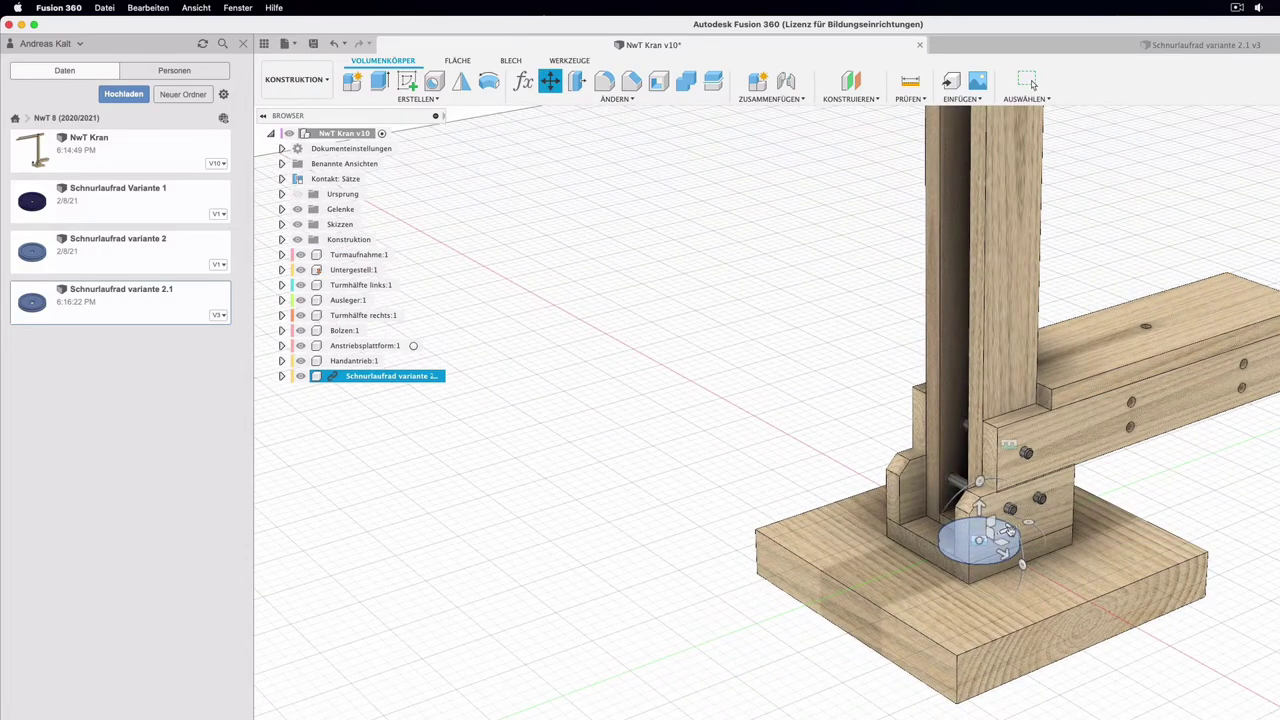
click(1008, 531)
drag(1008, 531, 738, 628)
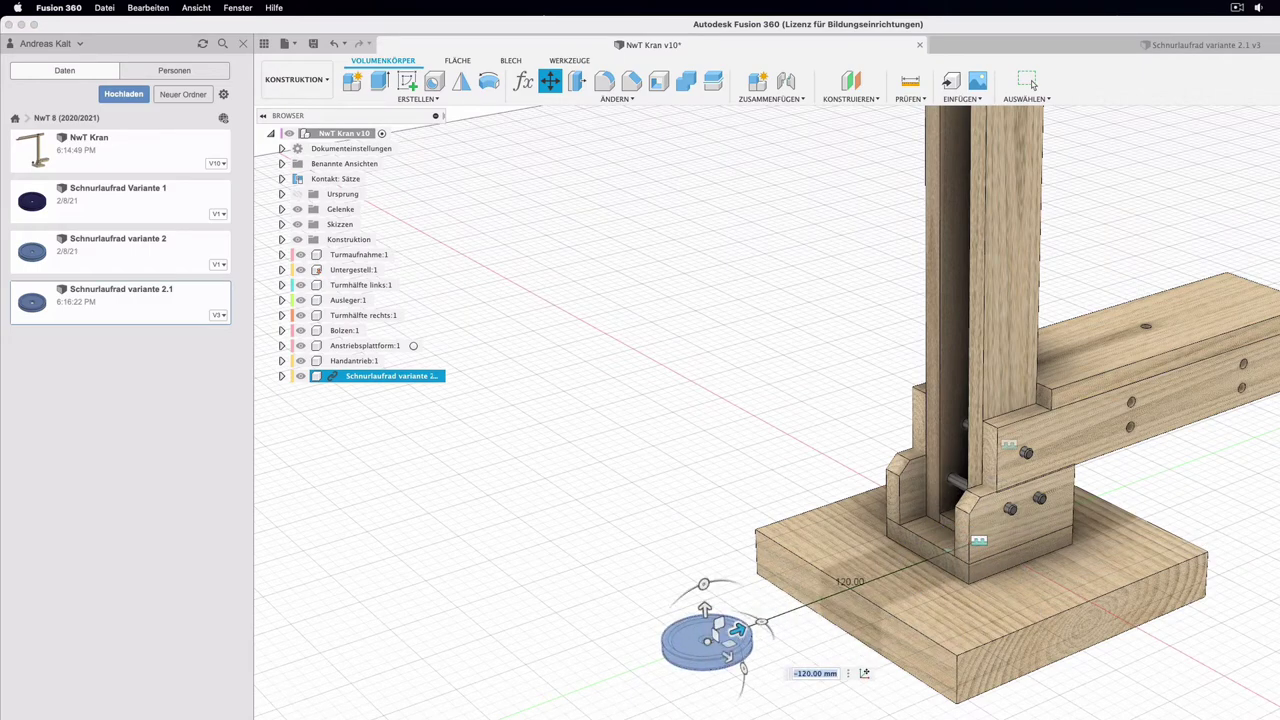
key(Return)
- Rotate the wheel -90° to stand upright, raise it 40 mm, and confirm the move
shift+middle_drag(738, 628, 660, 560)
shift+middle_drag(805, 702, 807, 673)
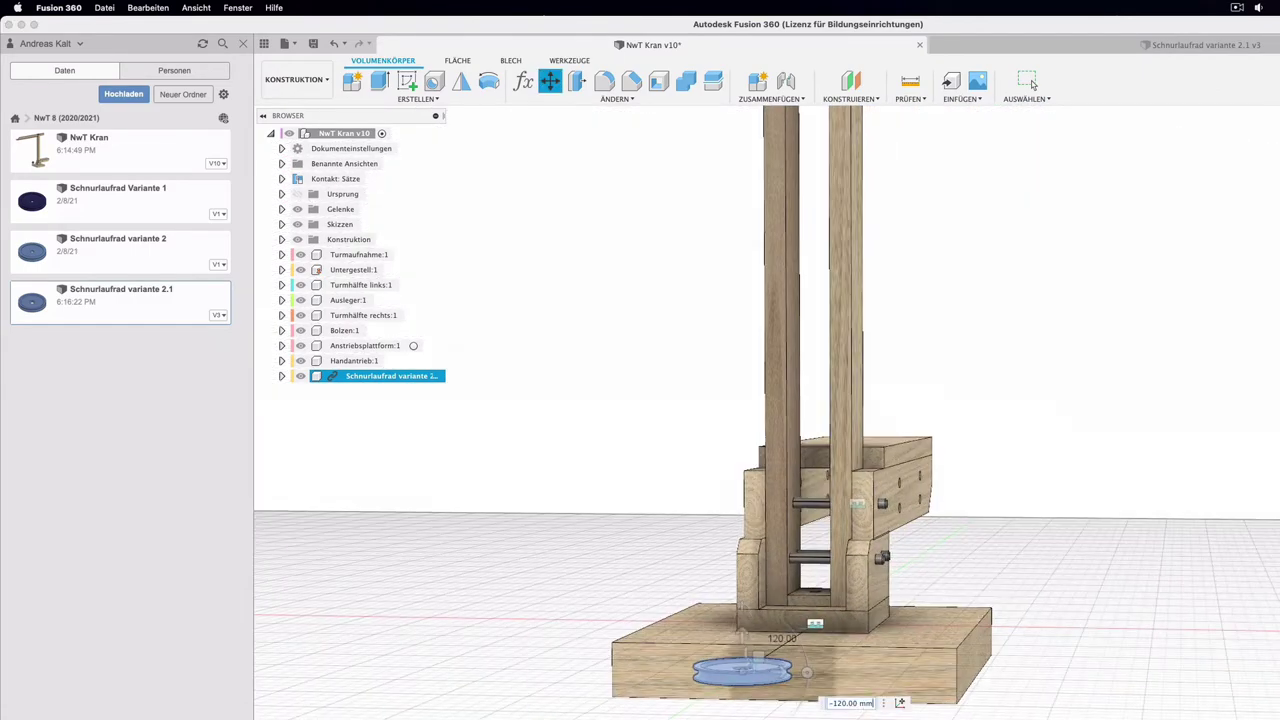
drag(807, 673, 740, 606)
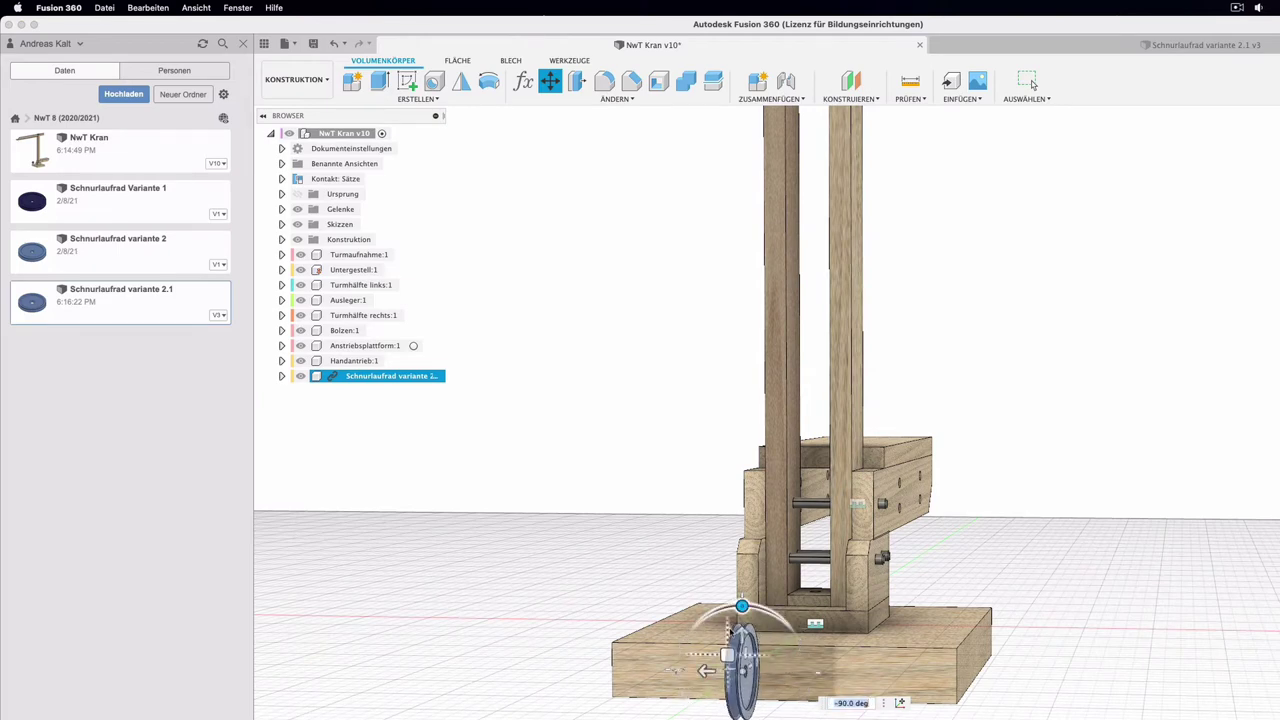
drag(741, 637, 748, 513)
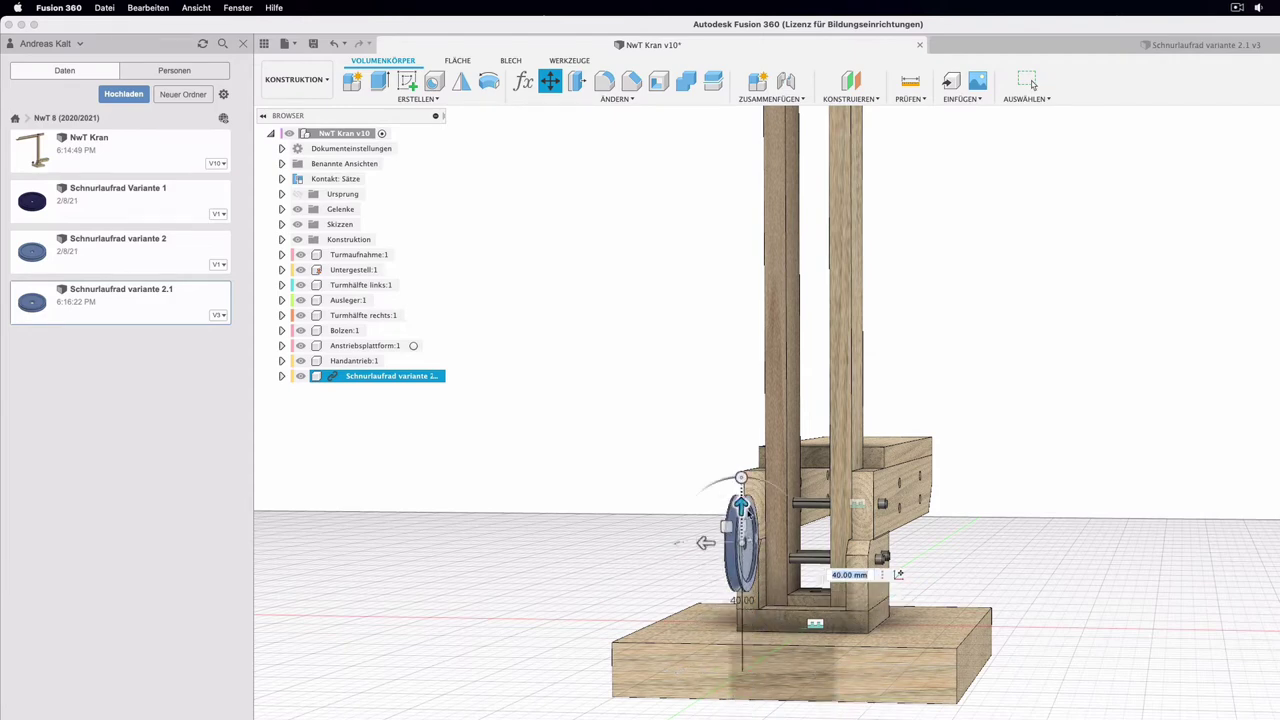
shift+middle_drag(748, 513, 954, 590)
key(m)
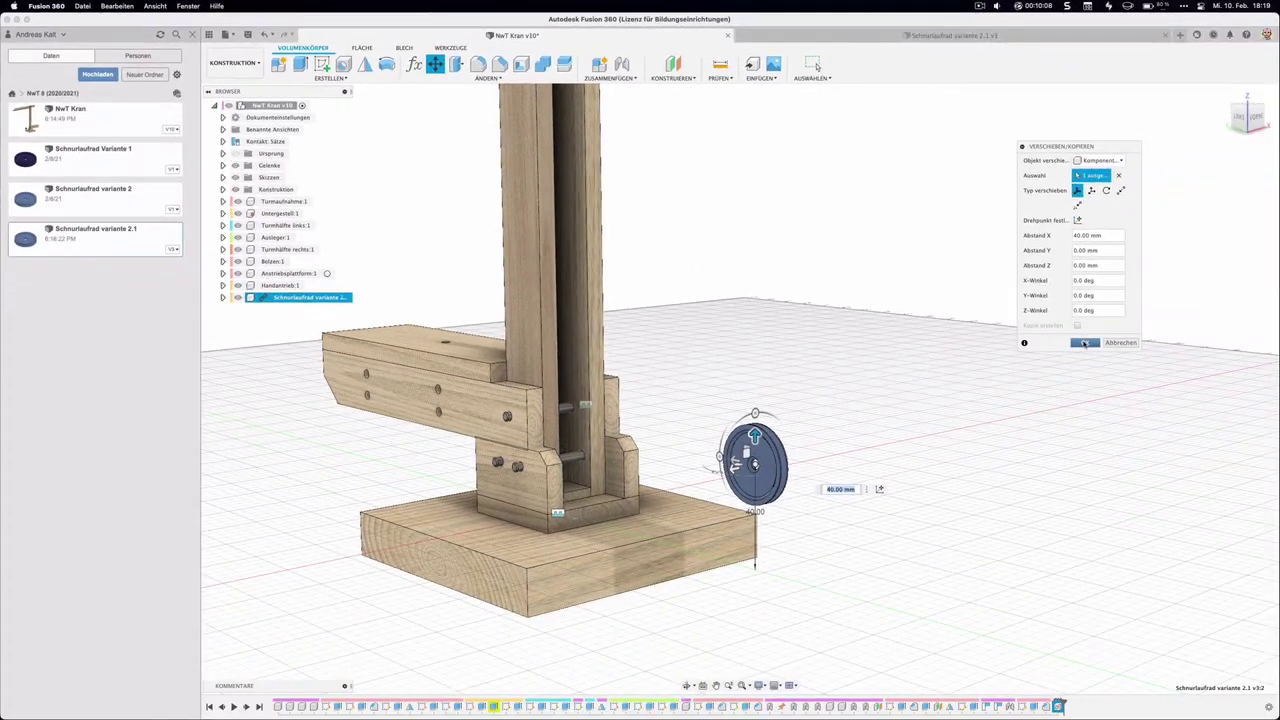
click(1085, 343)
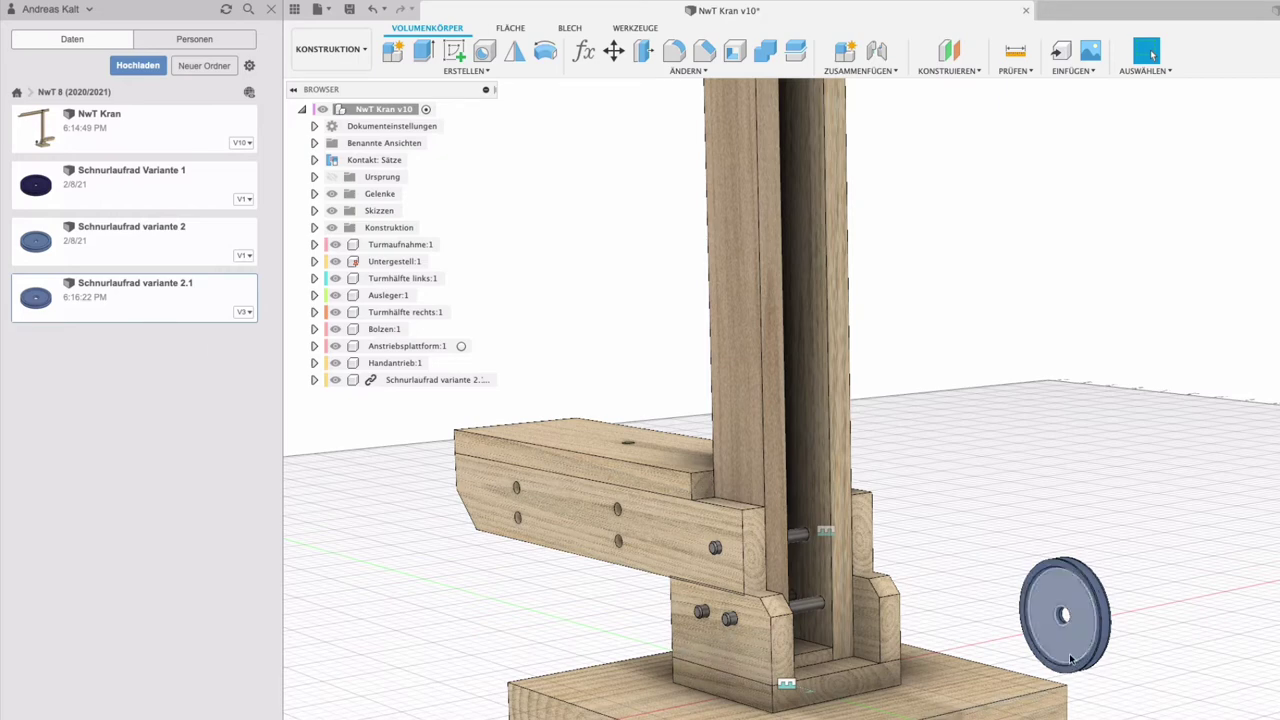
scroll(1067, 661, up, 2)
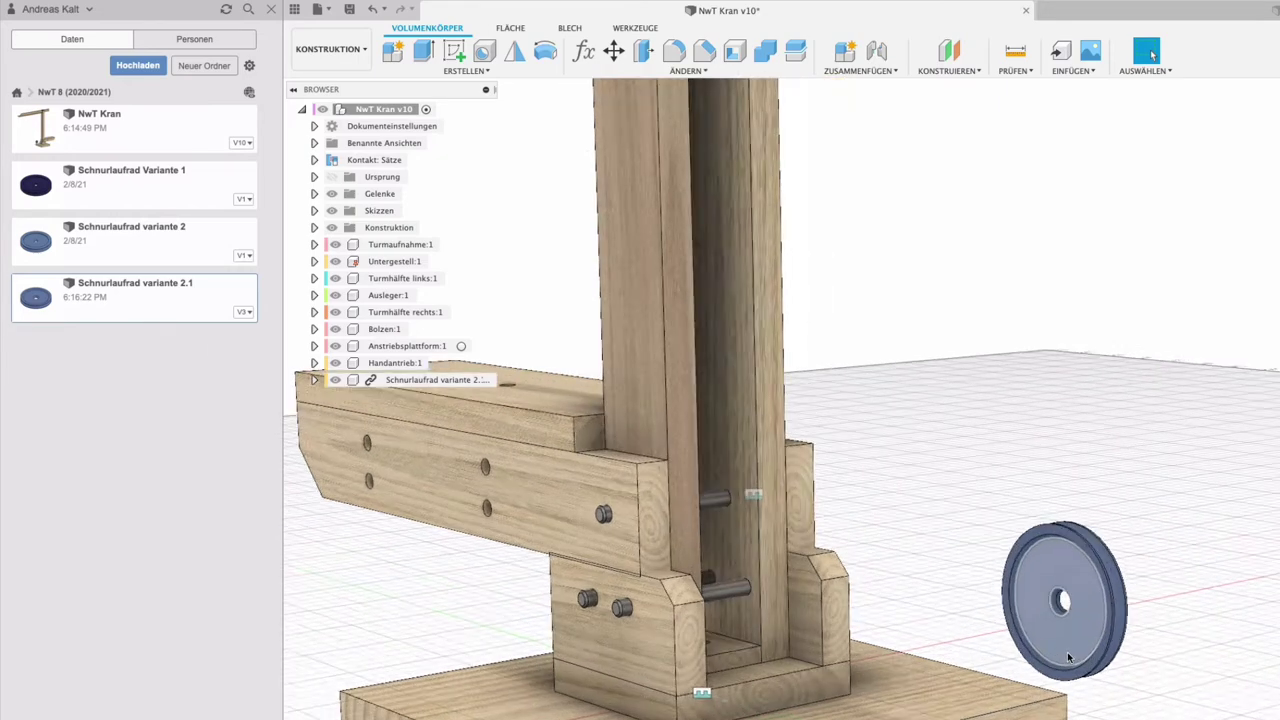
scroll(1067, 661, up, 2)
scroll(1067, 661, up, 2)
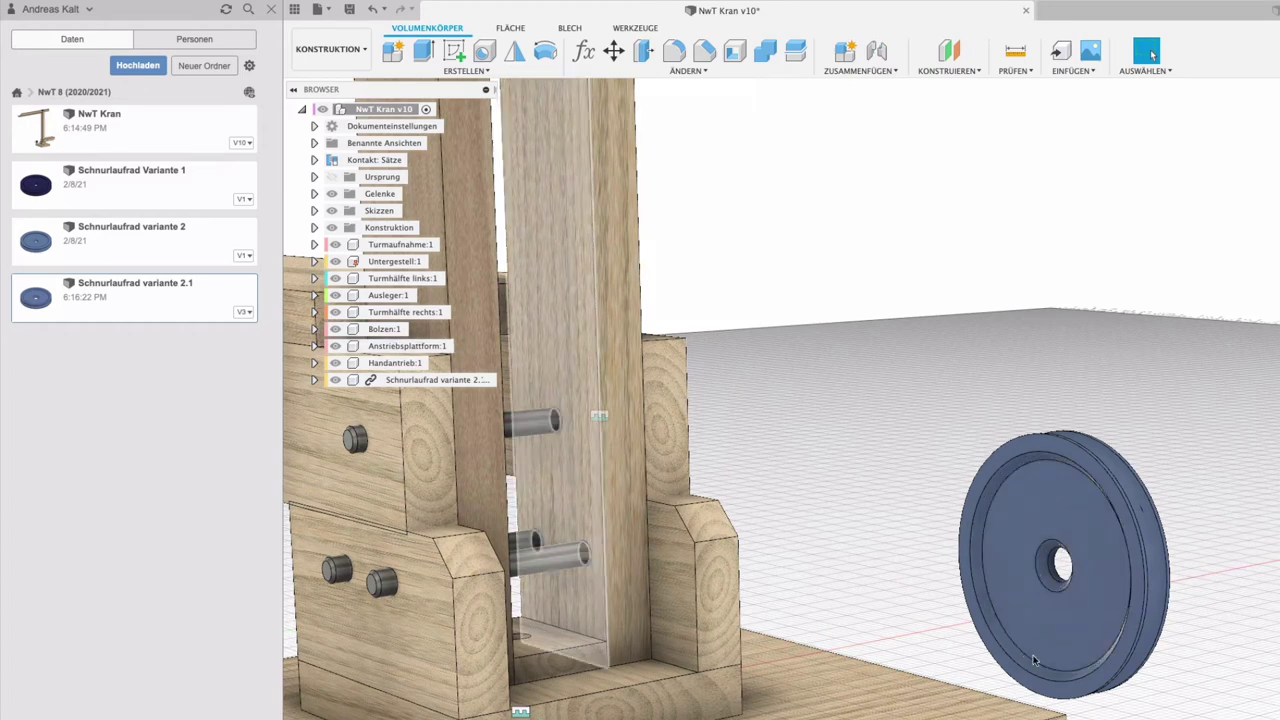
- Undo the chamfer in the wheel's own design, save it as a new version, and return to NwT Kran
double_click(985, 514)
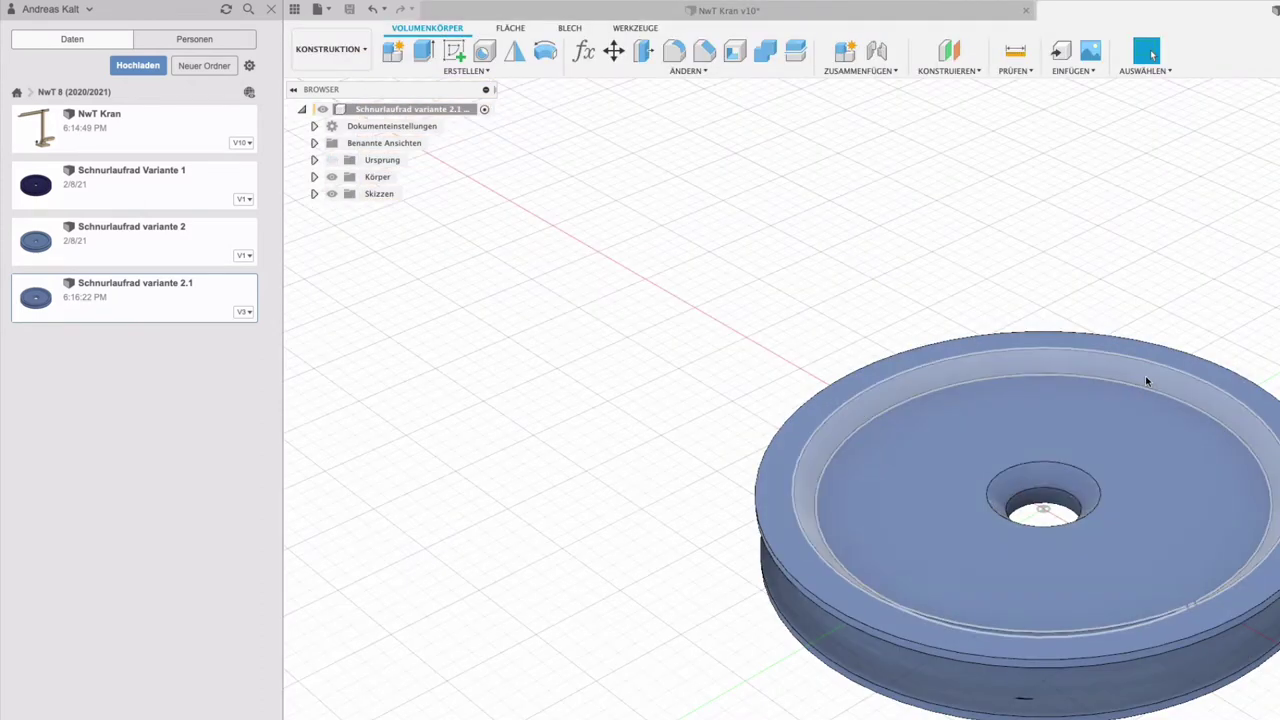
click(373, 11)
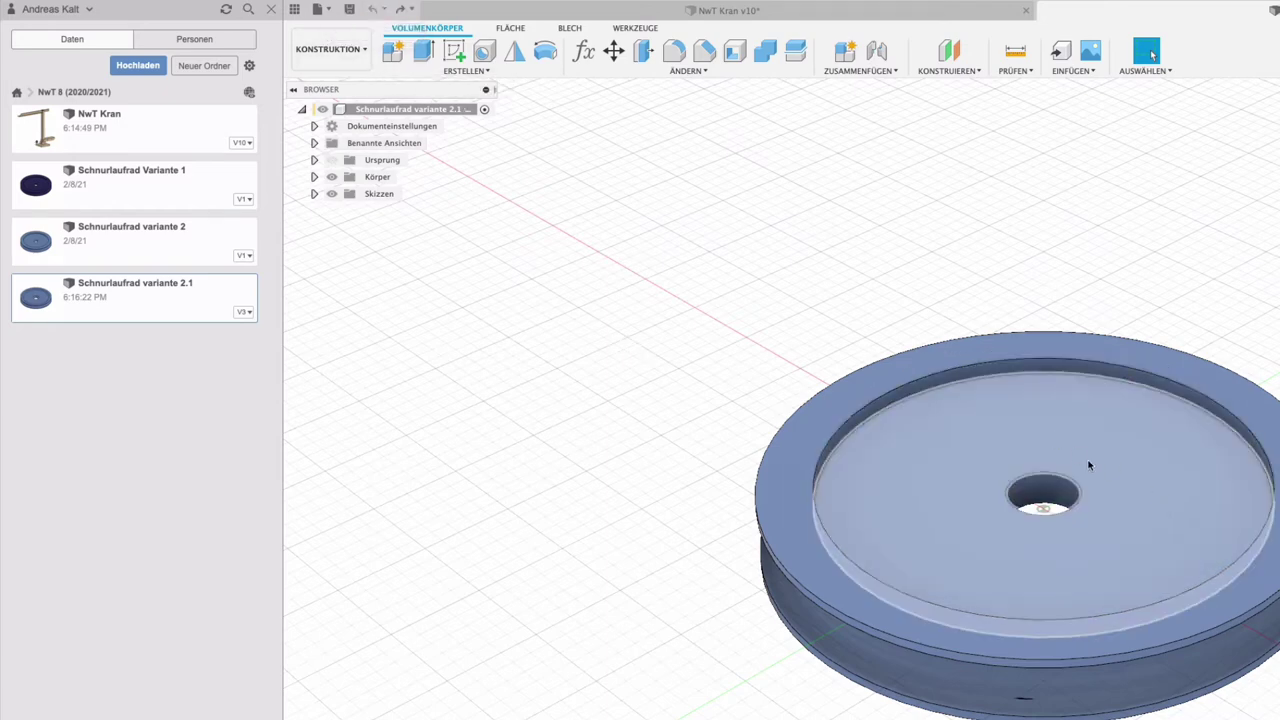
key(ctrl+s)
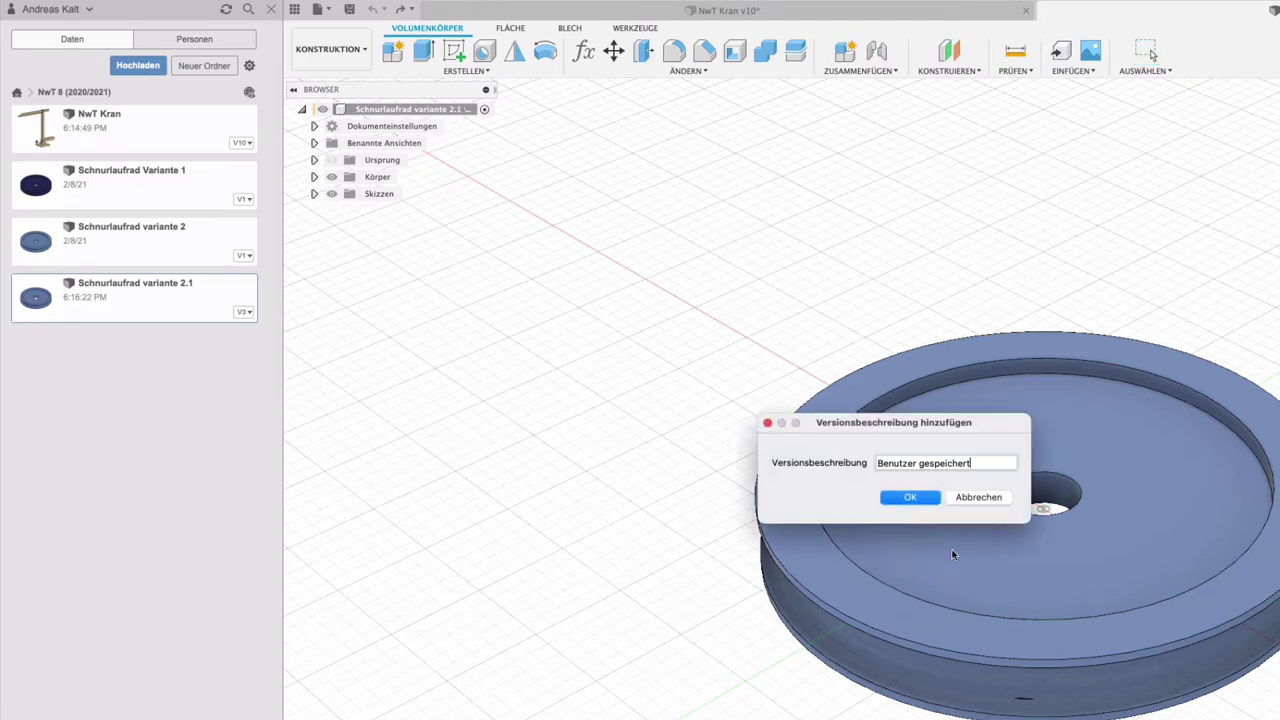
click(906, 499)
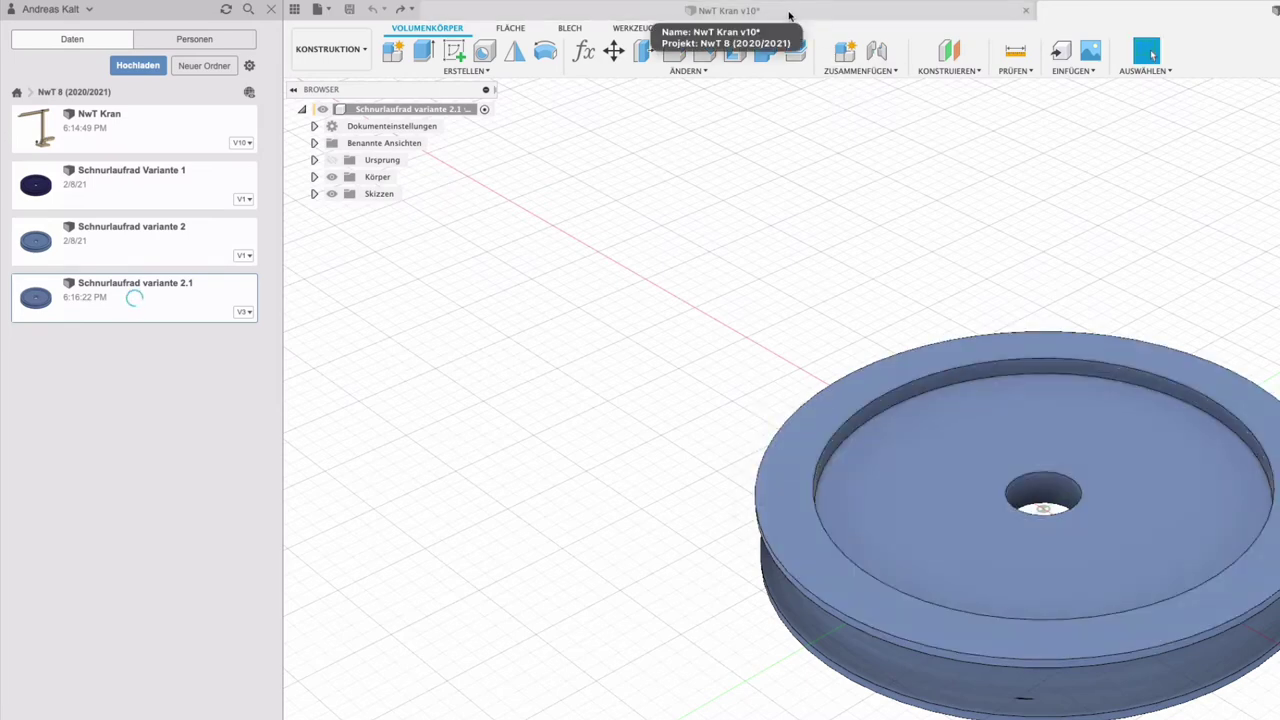
click(790, 15)
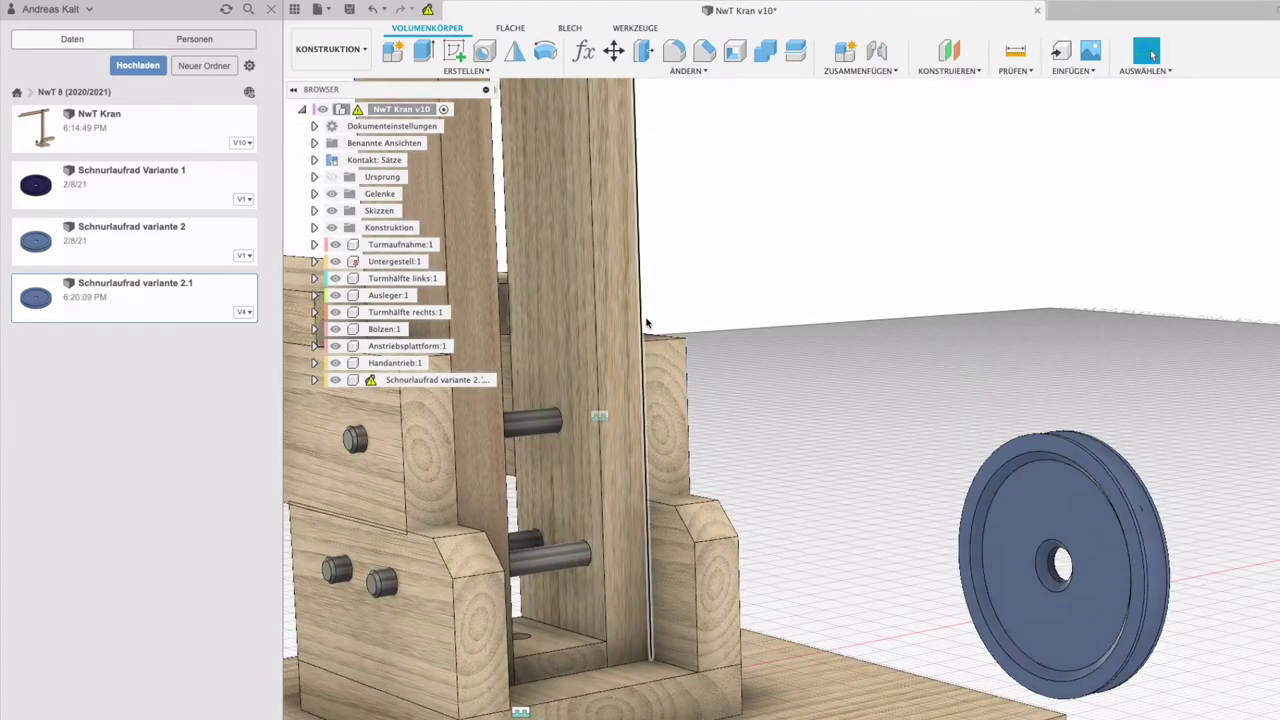
mouse_move(370, 381)
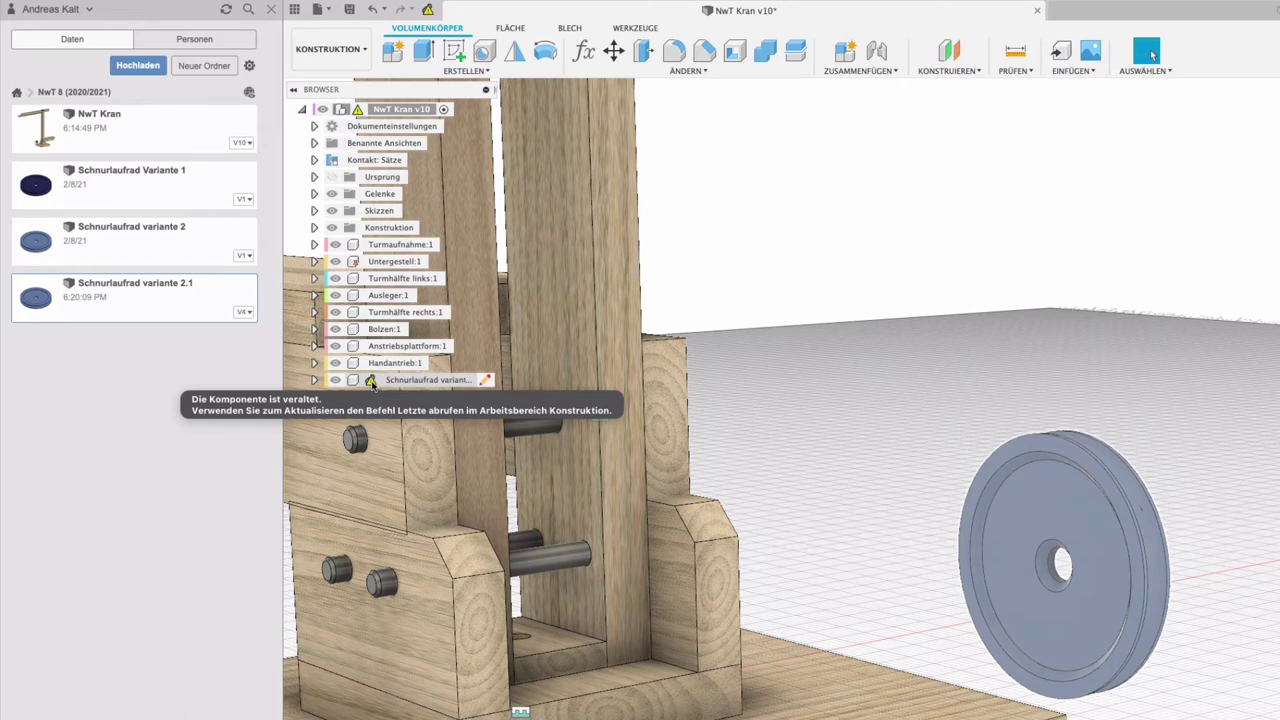
- Update the outdated Schnurlaufrad wheel component to its latest version with Aktuelle Version abrufen
right_click(371, 385)
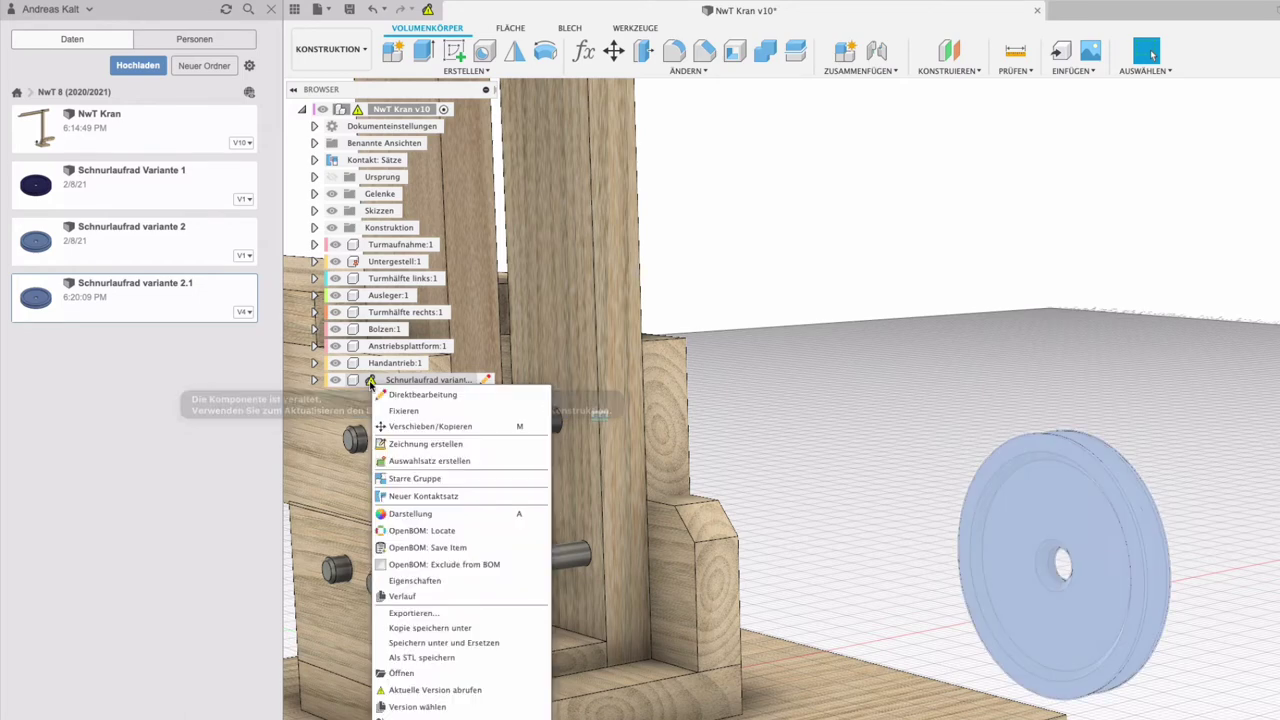
click(462, 691)
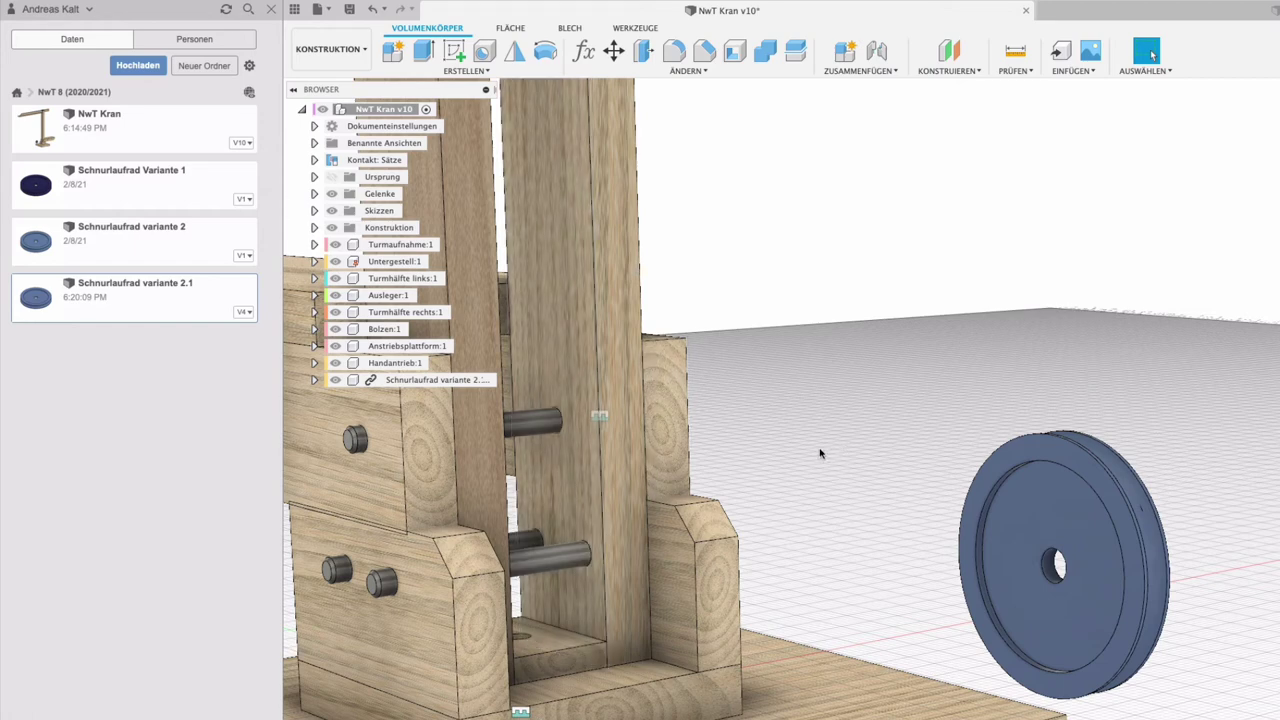
- Unlink the Schnurlaufrad wheel component from its source file with Verknüpfung lösen
right_click(392, 381)
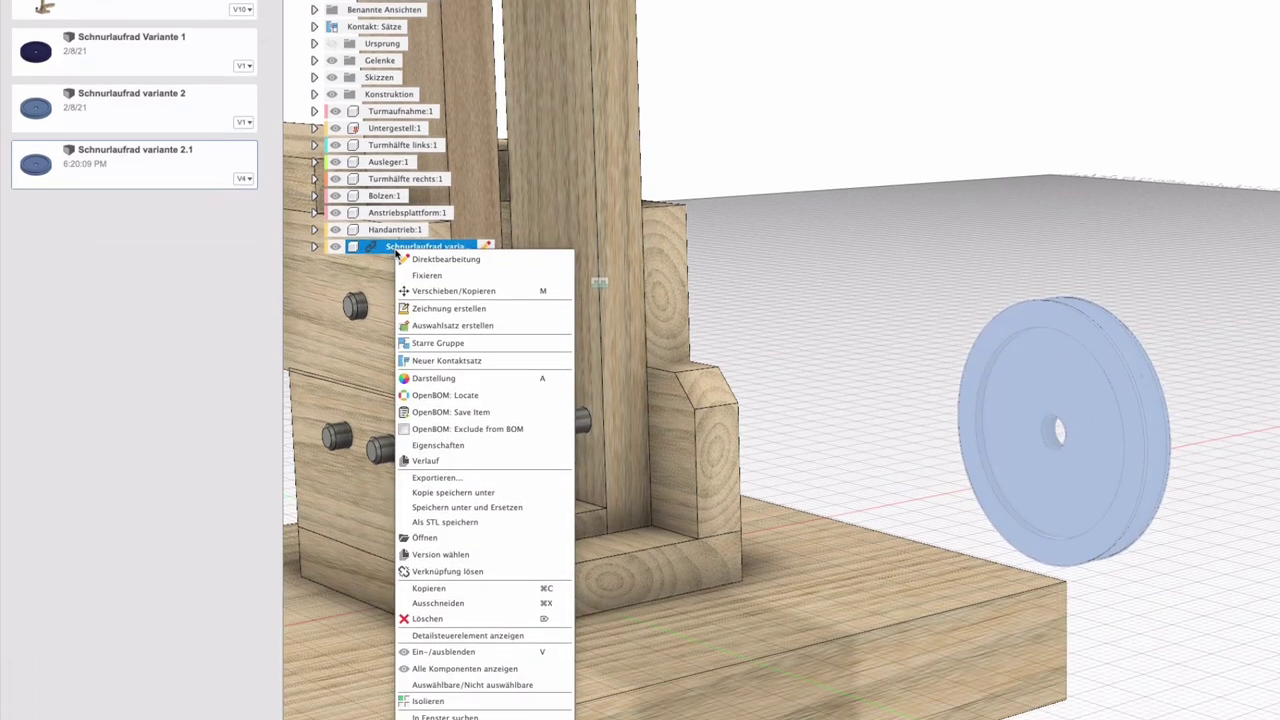
click(500, 572)
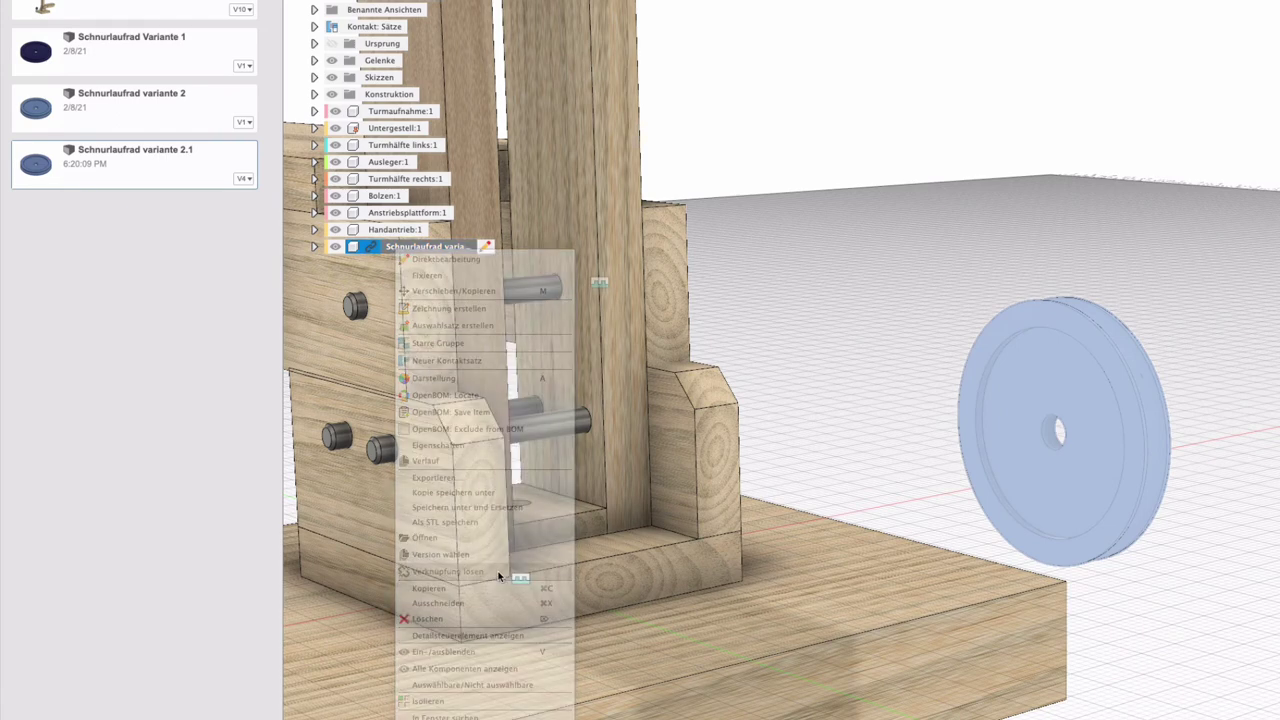